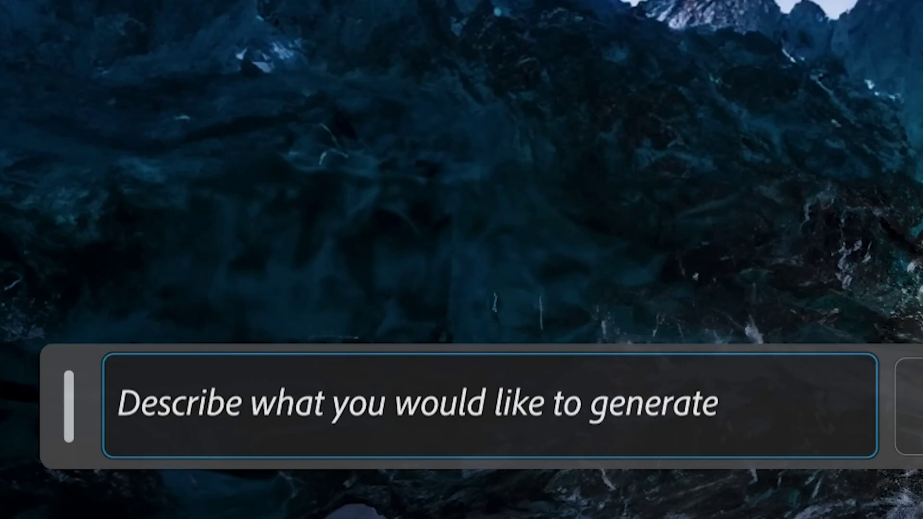
Step: Generate "frozen lake with reflections" in the empty area below the glacier photo and choose the third variation
type("frozen lake with reflections")
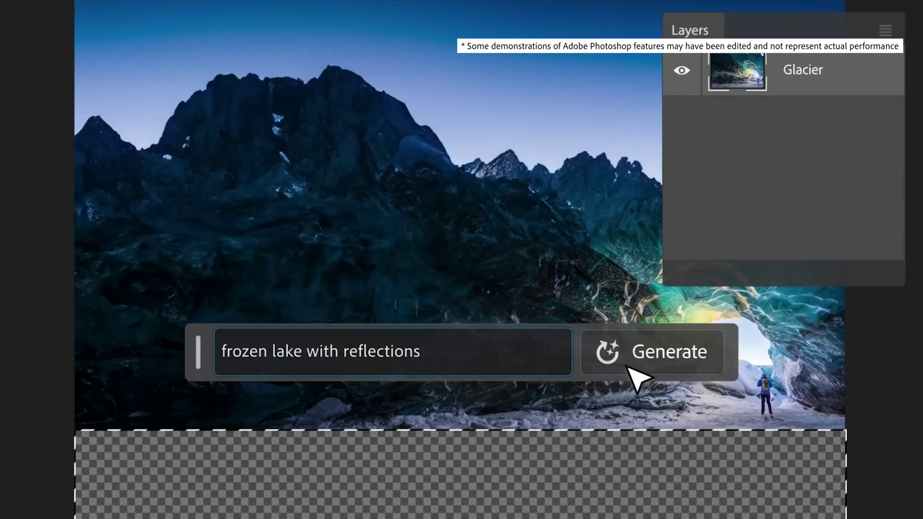
left_click(627, 367)
left_click(473, 275)
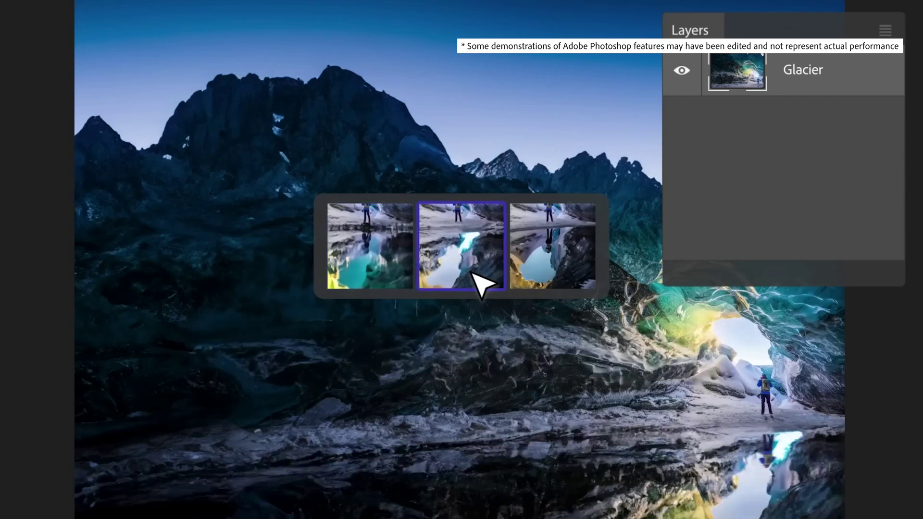
left_click(558, 284)
Step: Select the sky and upper mountains of the glacier photo, generate "northern lights" there, and choose the third variation
left_click_drag(74, 9, 836, 290)
left_click(459, 255)
type("northern lights")
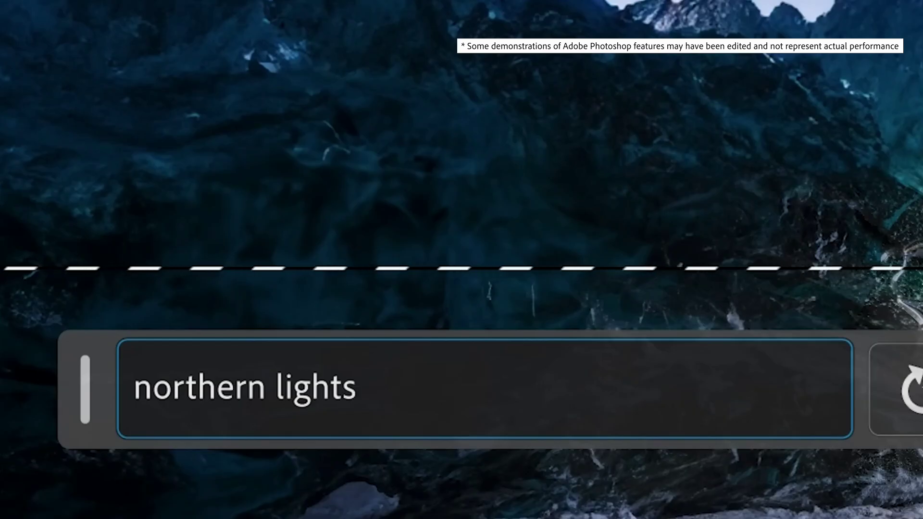
left_click(634, 372)
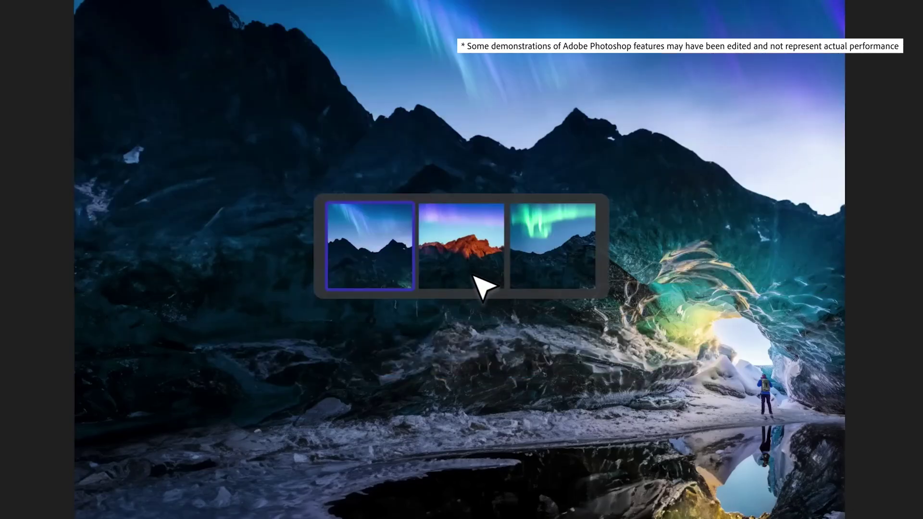
left_click(478, 284)
left_click(551, 257)
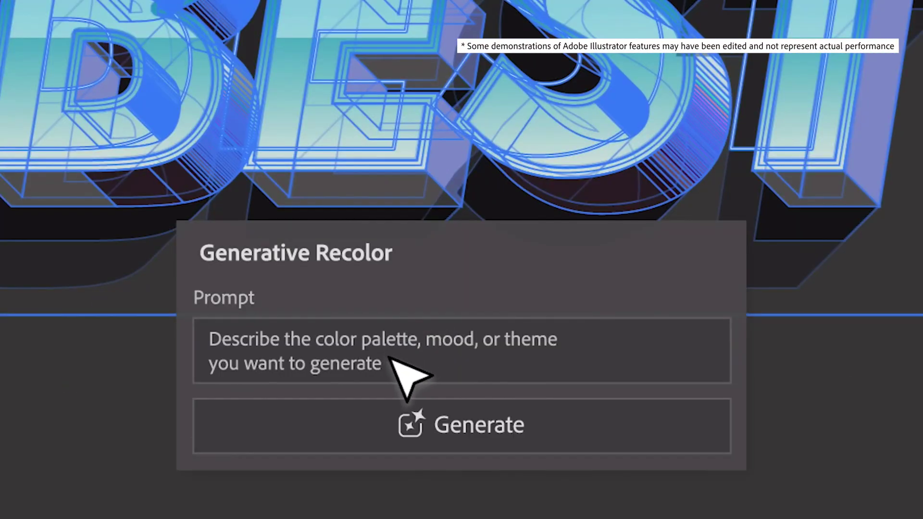
Step: In Illustrator, recolor the BEST lettering with the Generative Recolor prompt "vivid 80's vaporwave" and choose the third variation
left_click(389, 358)
type("vivid 80’s vaporwave")
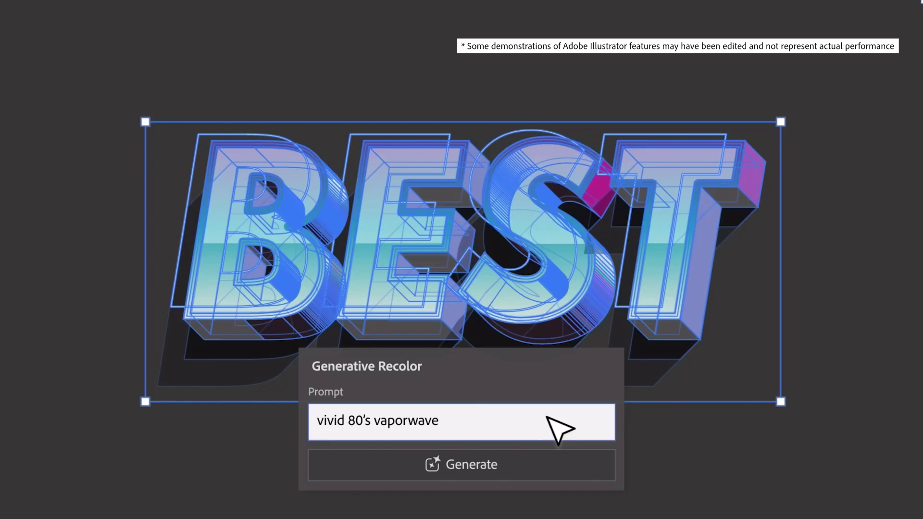
left_click(479, 470)
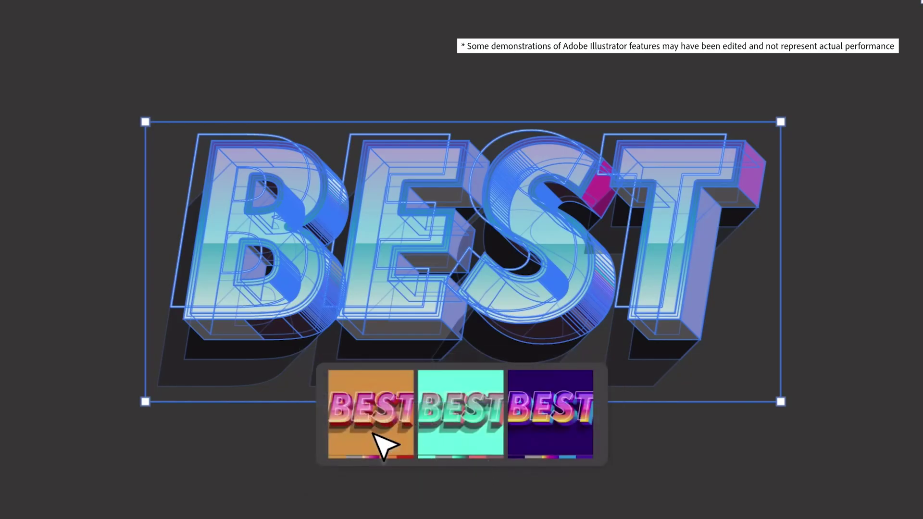
left_click(379, 445)
left_click(470, 432)
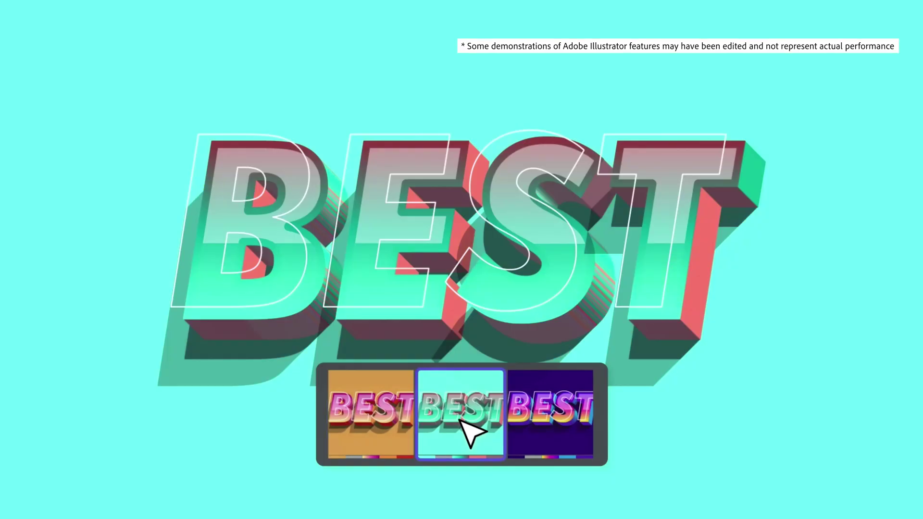
left_click(542, 427)
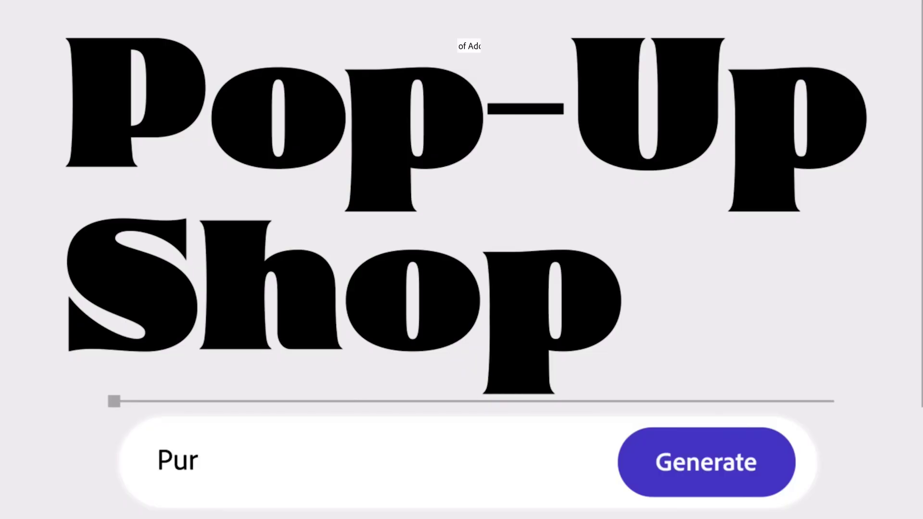
Step: In Adobe Express, apply a generated "Purple gloss balloon" text effect to the Pop-Up Shop title
type("ple gloss balloon")
left_click(706, 461)
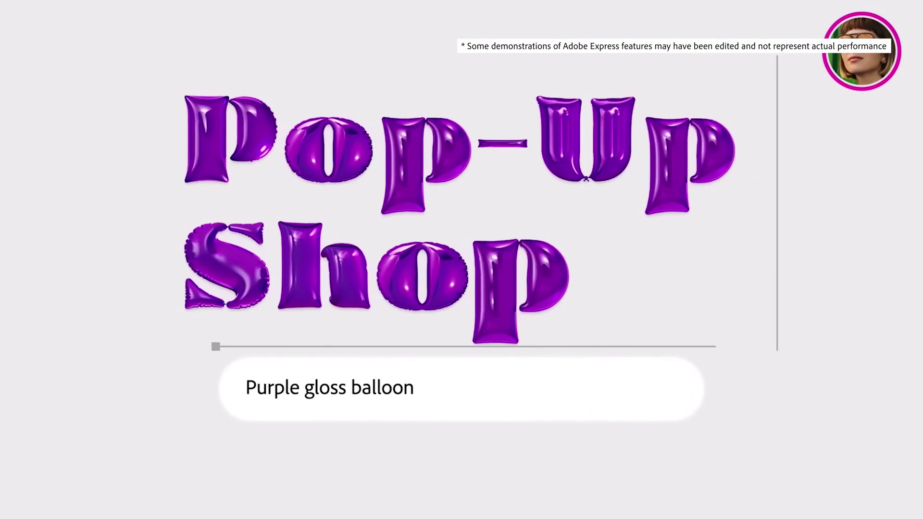
left_click(406, 185)
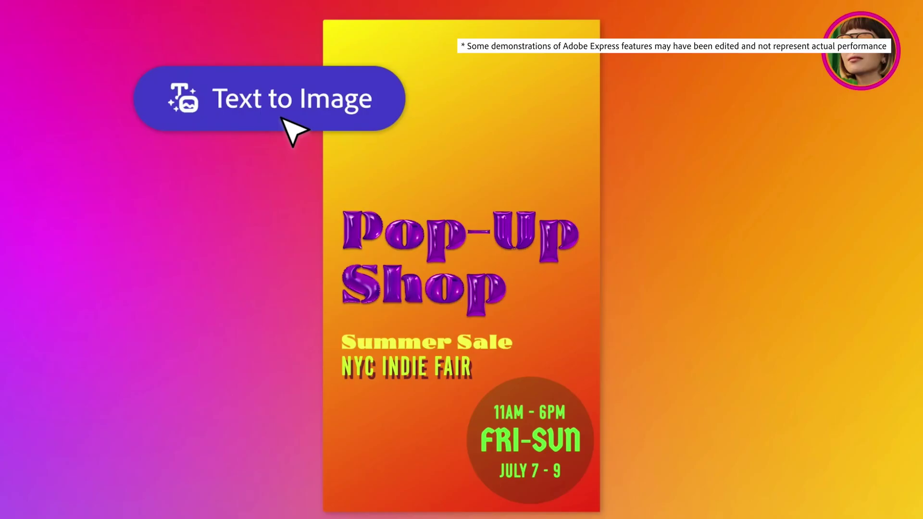
Step: Generate a "Flower illustration" image with Text to Image and place it on the Pop-Up Shop poster
type("Flower illustration")
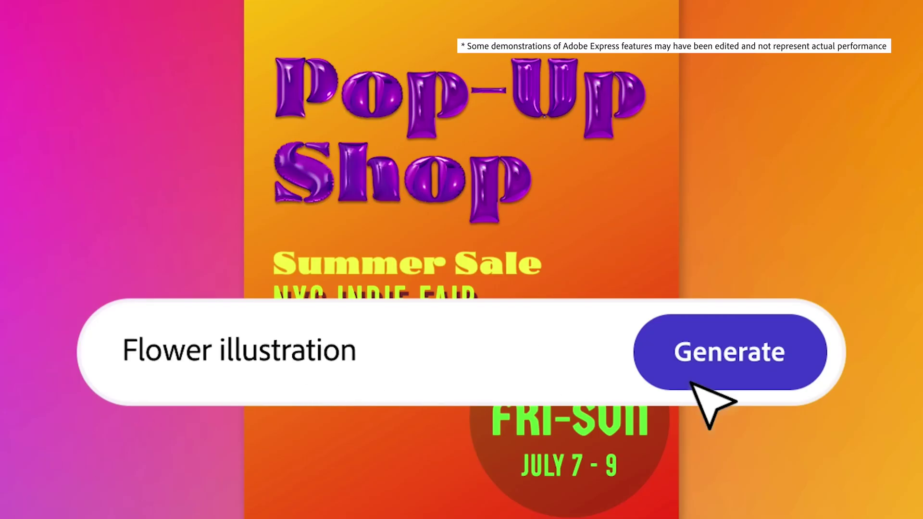
left_click(692, 381)
left_click_drag(261, 171, 337, 192)
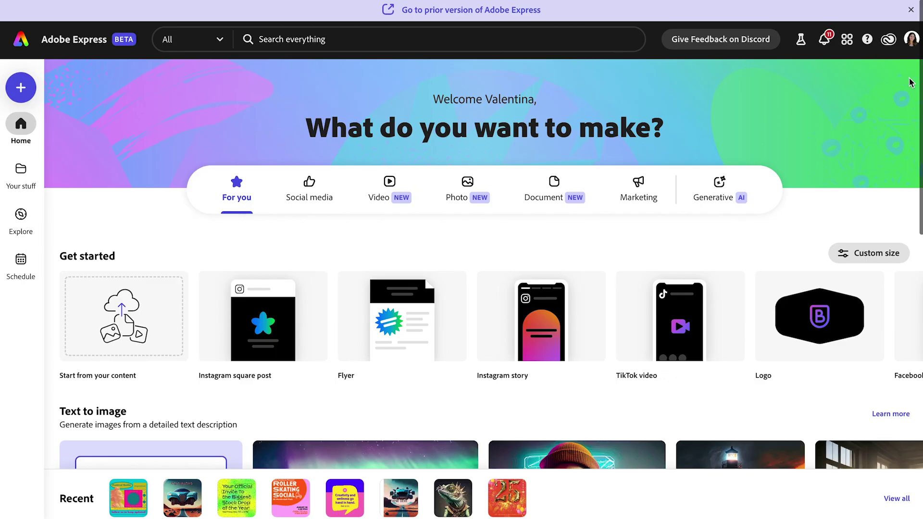
Step: Start a Text to Image project from the home page's quick actions and activate the image description for editing
scroll(190, 372, "down", 5)
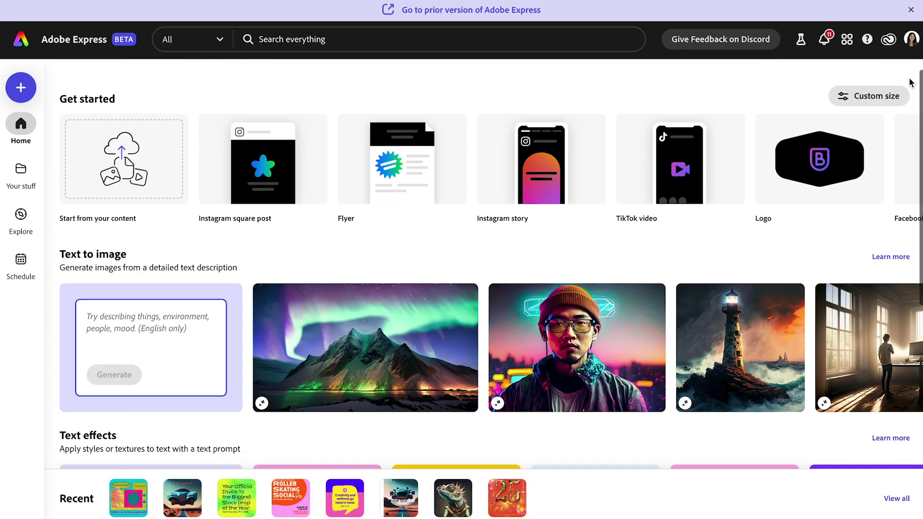
left_click(101, 281)
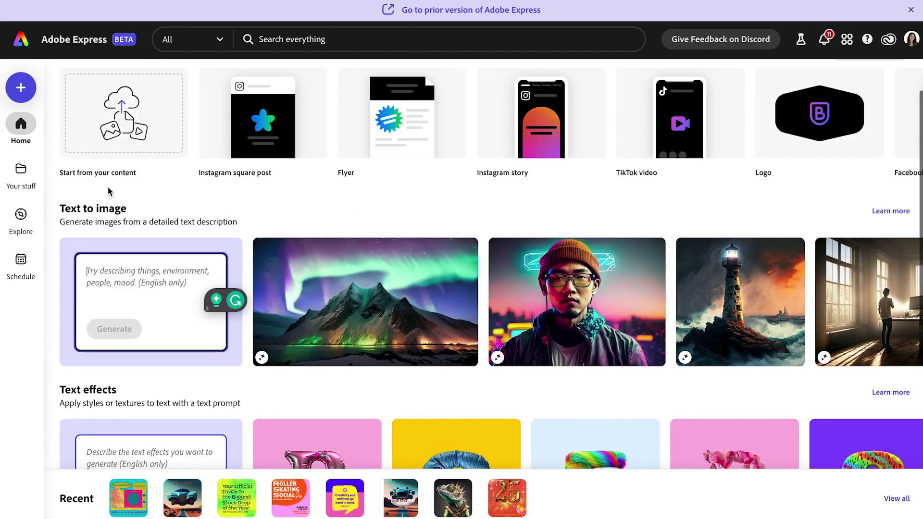
left_click(21, 88)
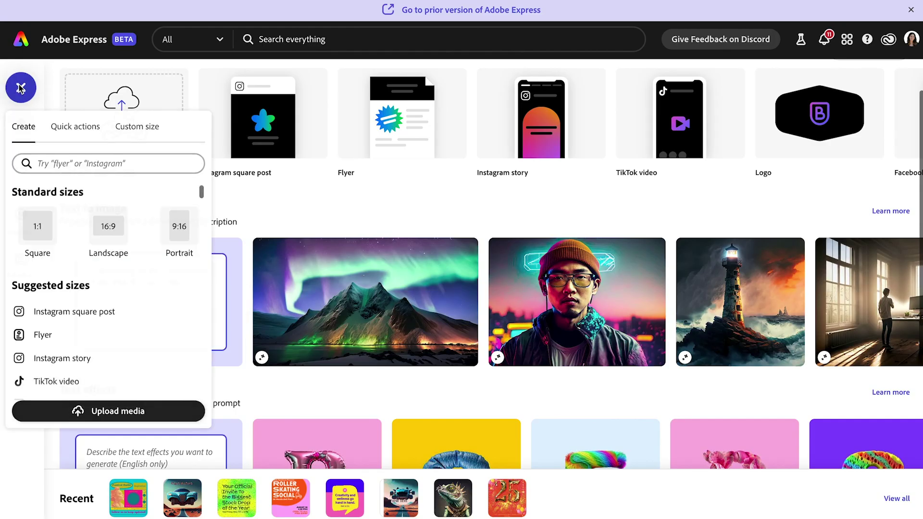
left_click(77, 129)
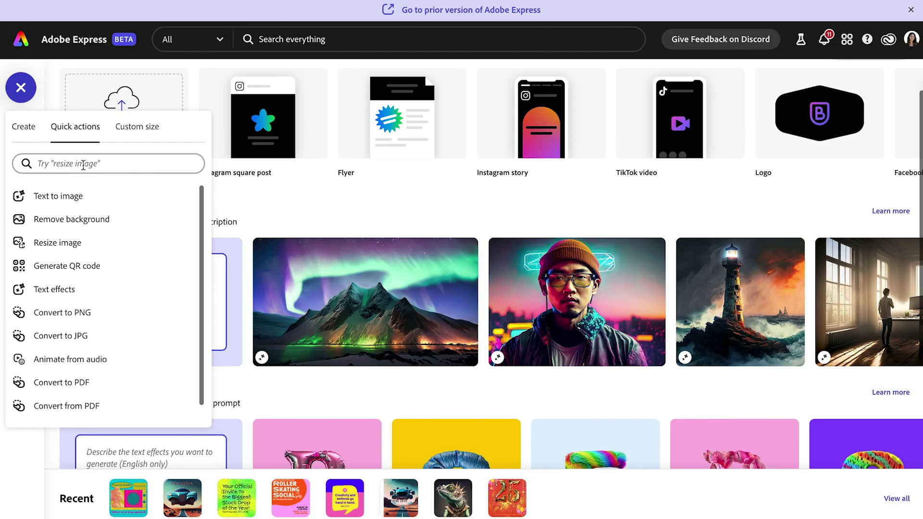
left_click(95, 200)
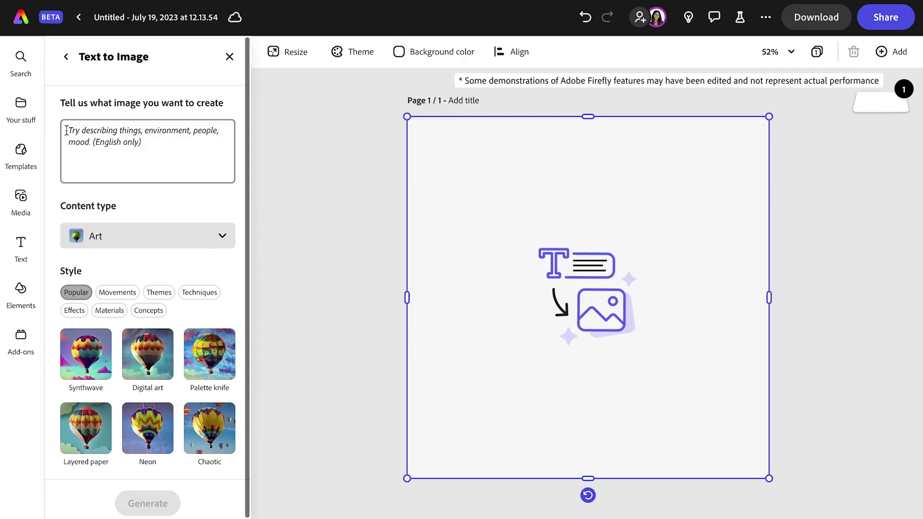
left_click(66, 130)
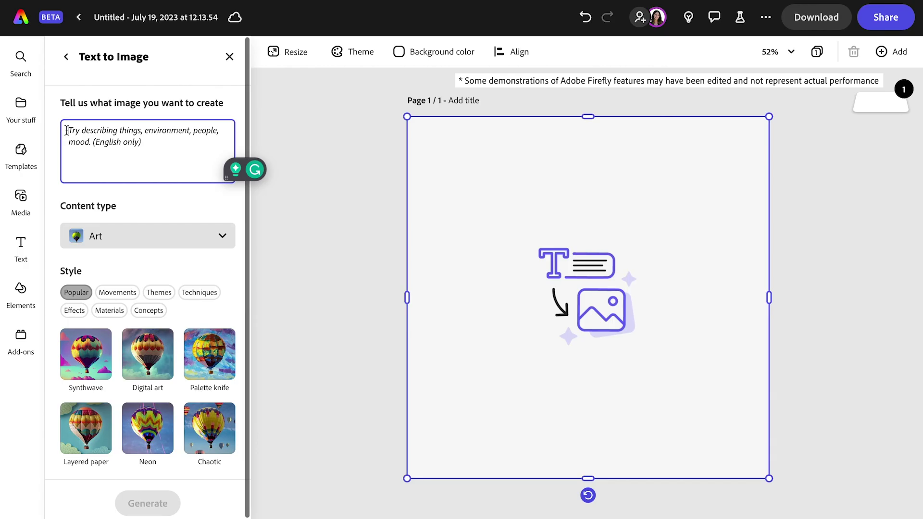
type("I want you to draw an iguana")
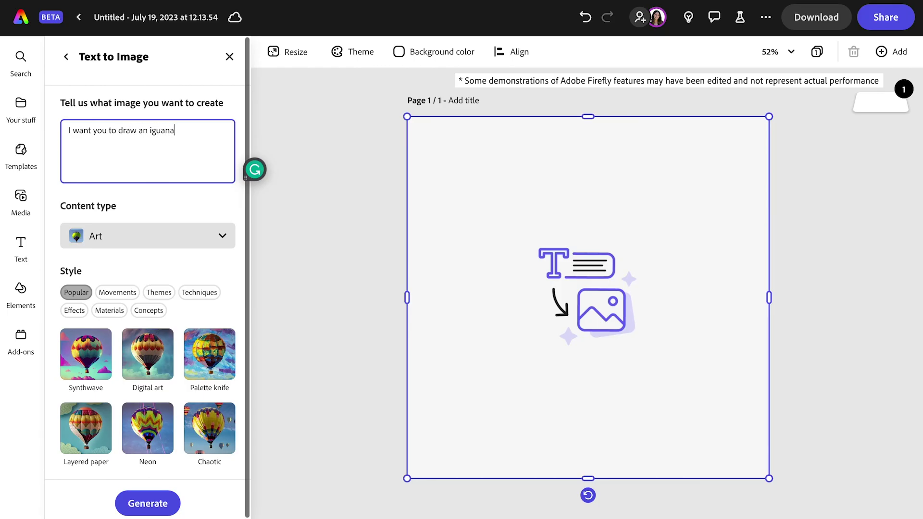
key("ctrl+a")
key("BackSpace")
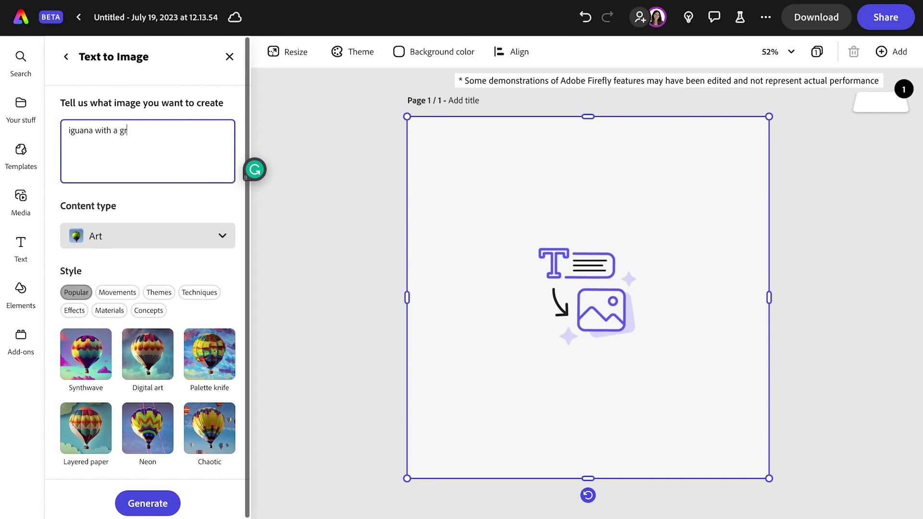
Step: Generate an "iguana with a great fashion sense" and regenerate it with "in a rainbow victorian outfit" added to the prompt
type("iguana with a great fashion sen")
type("se")
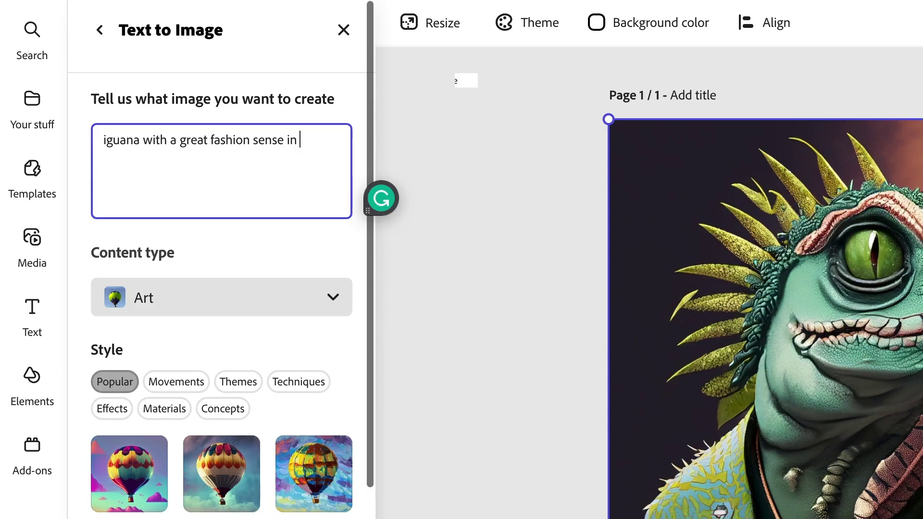
type("a")
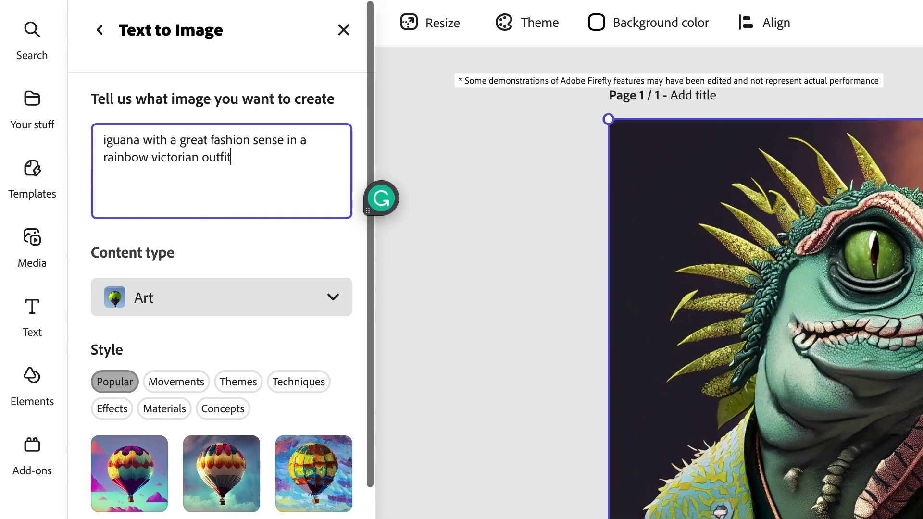
type("rainbow victorian outfit")
key("Return")
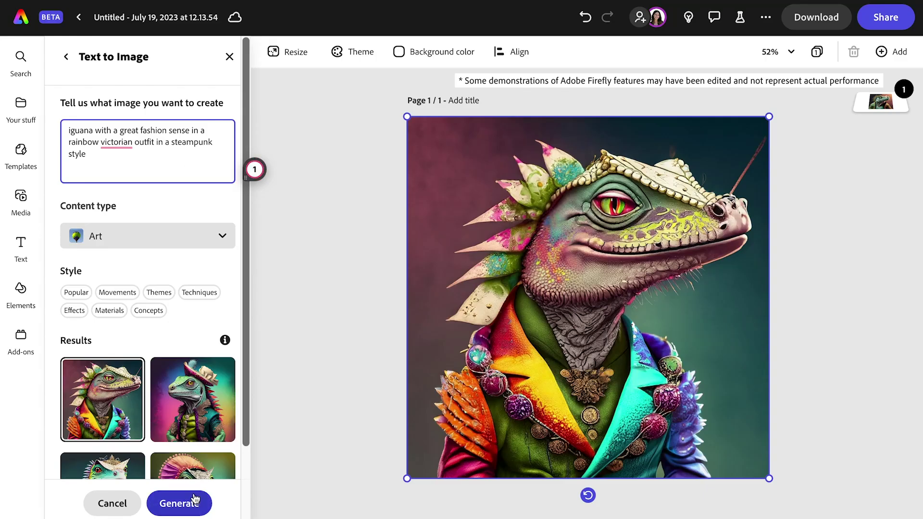
Step: Regenerate the iguana with "in a steampunk style" added to the prompt and choose the third result
left_click(193, 504)
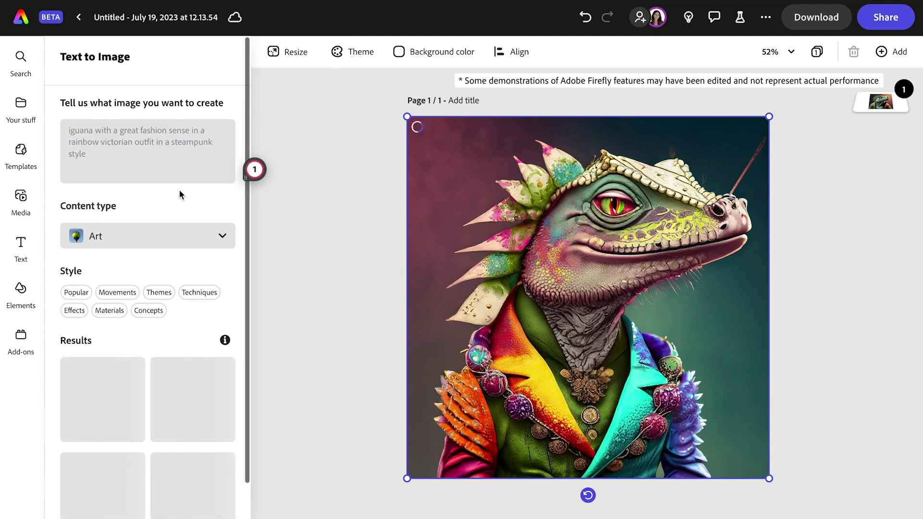
scroll(159, 288, "down", 2)
left_click(139, 385)
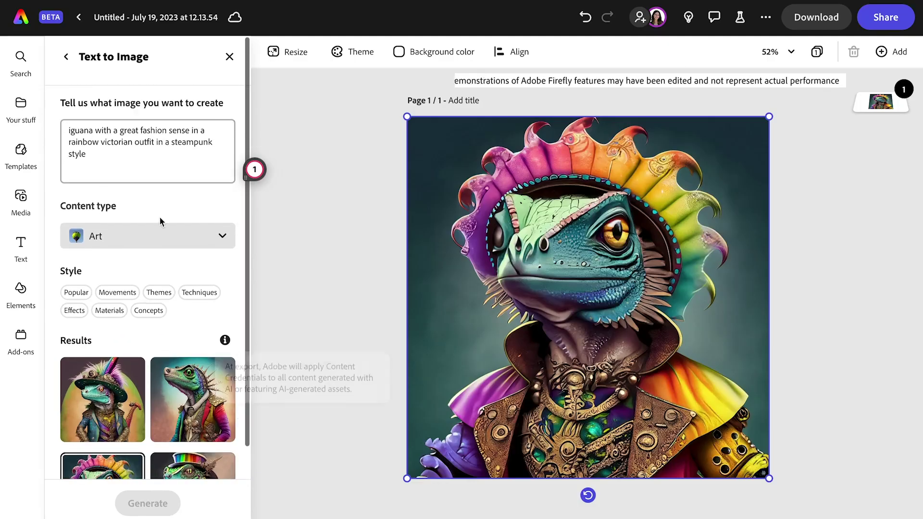
Step: Replace the iguana prompt with "car on Mars" and generate new images
left_click(114, 163)
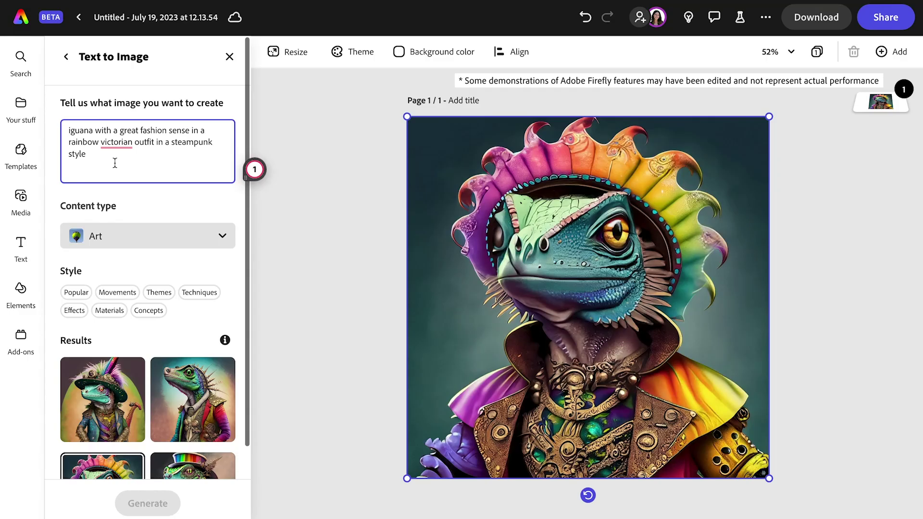
left_click_drag(115, 163, 57, 135)
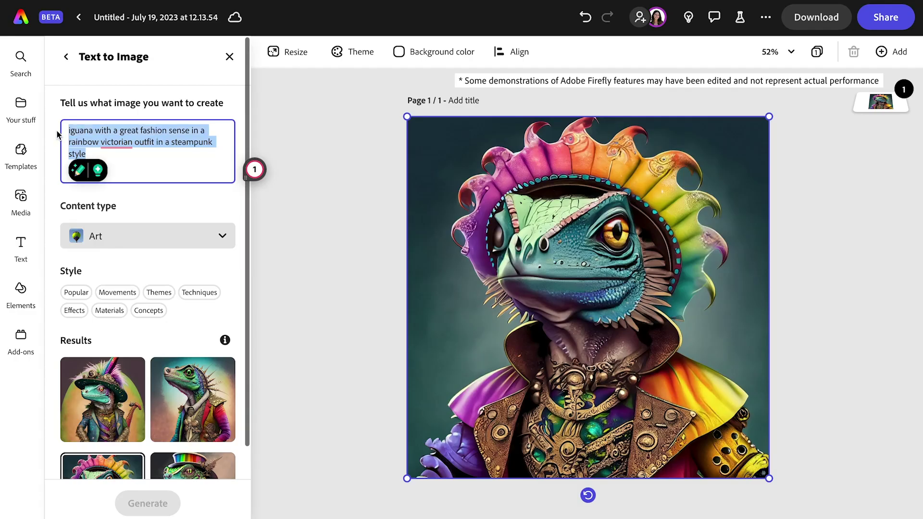
type("car on Mars")
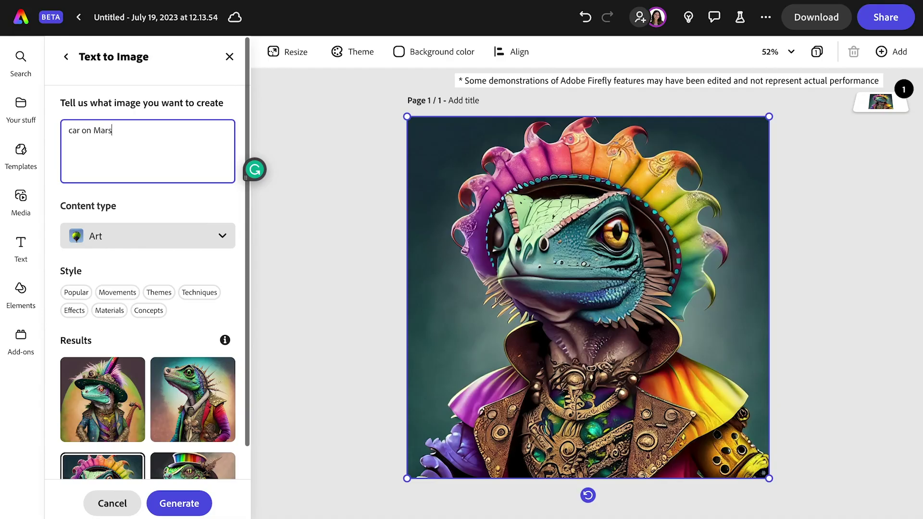
left_click(197, 509)
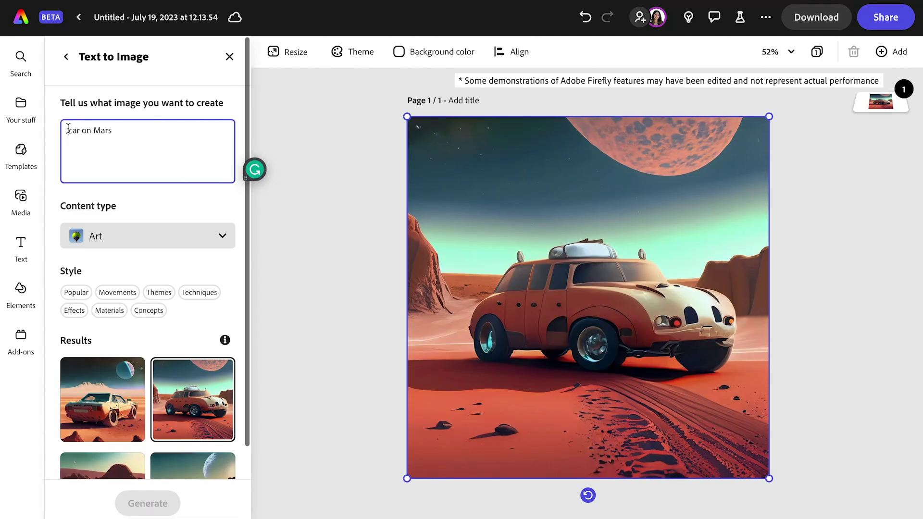
Step: Refine the prompt to "futuristic car on Mars" and generate images, and extend it with "on a road"
left_click(70, 131)
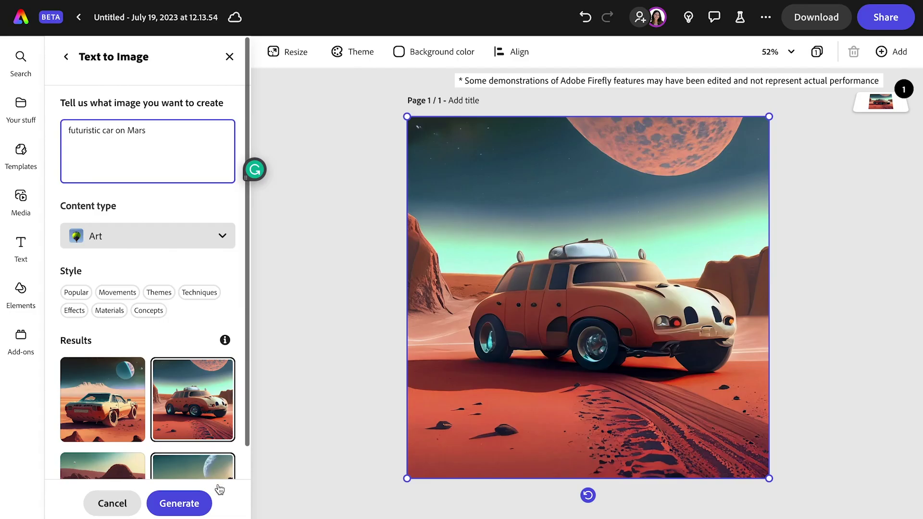
left_click(194, 509)
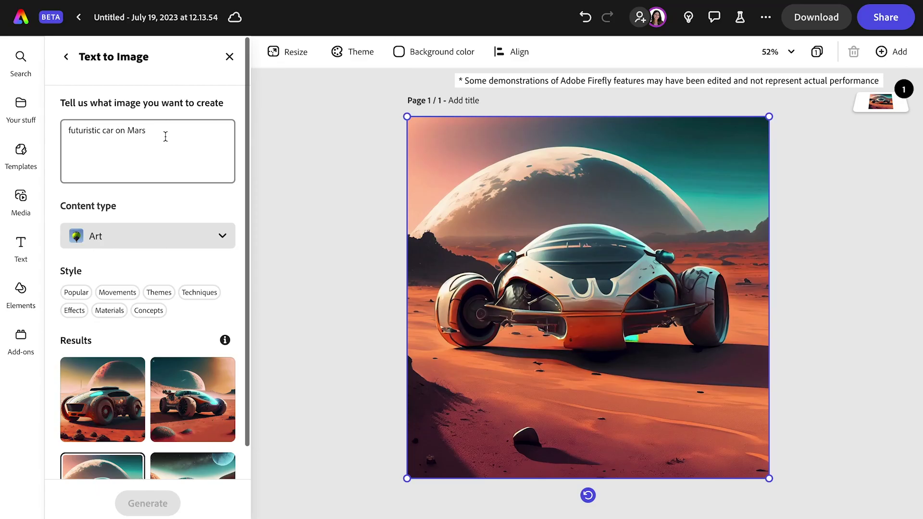
left_click(165, 136)
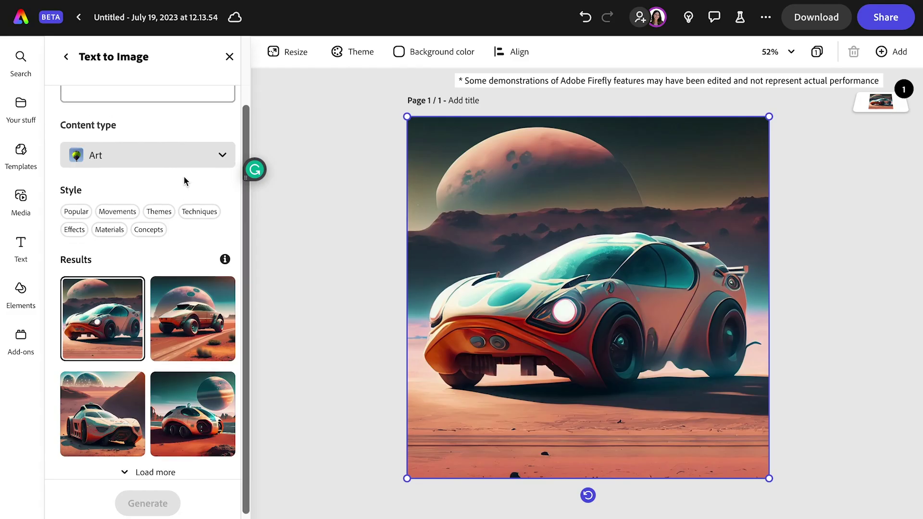
Step: Change the prompt to "blue, futuristic car on Mars hovering above a road" and generate new images
left_click(67, 131)
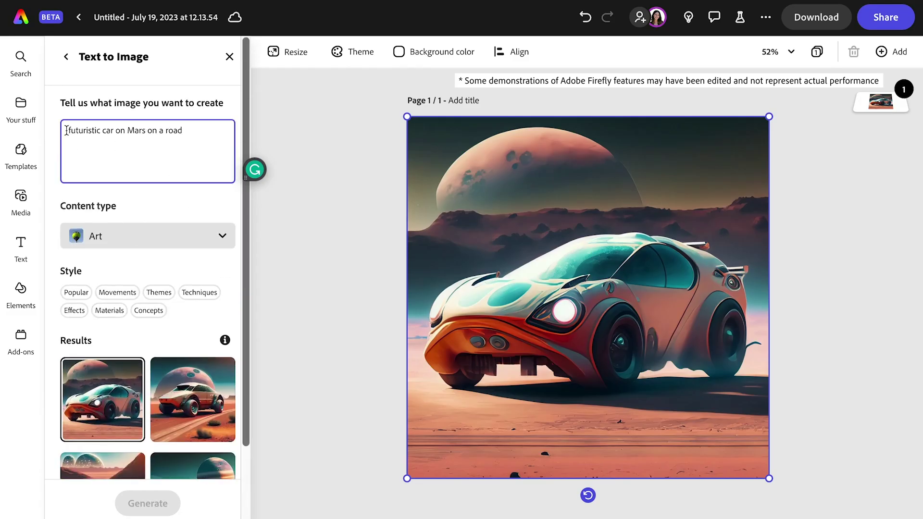
type("blue,")
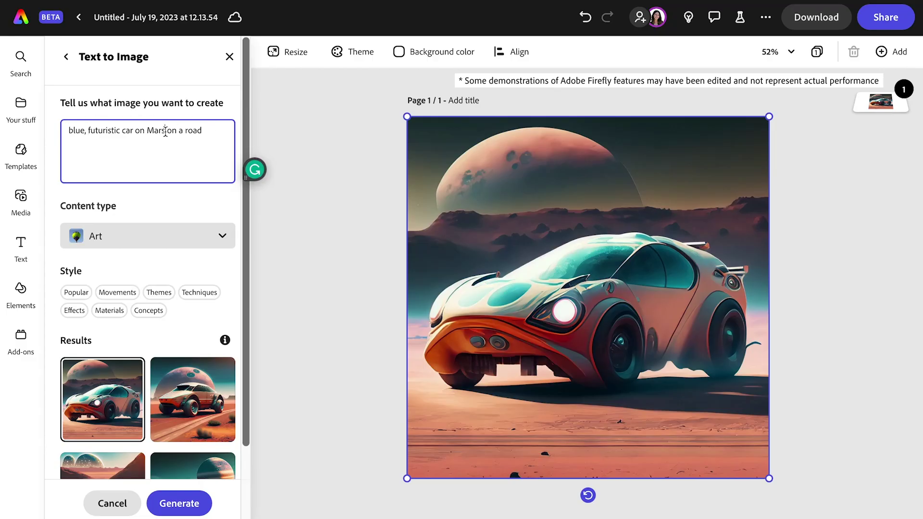
key("BackSpace")
key("BackSpace")
type("hovering above")
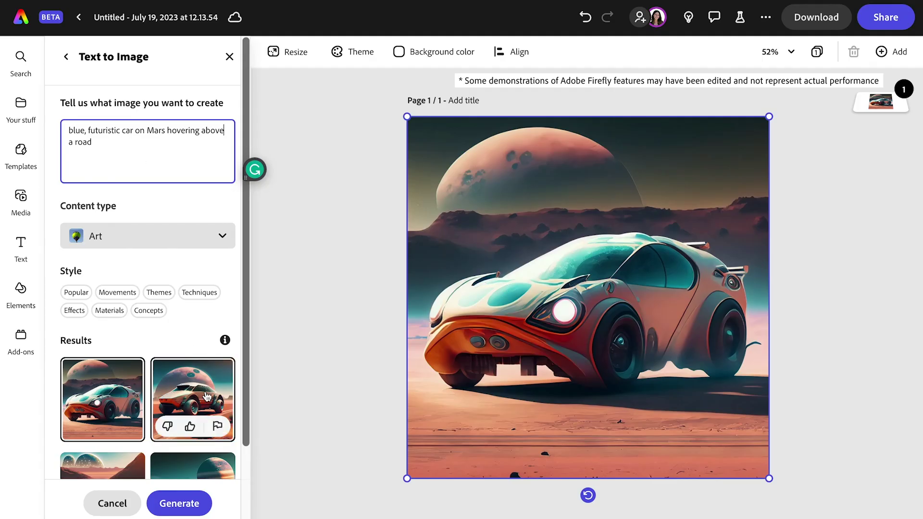
left_click(181, 505)
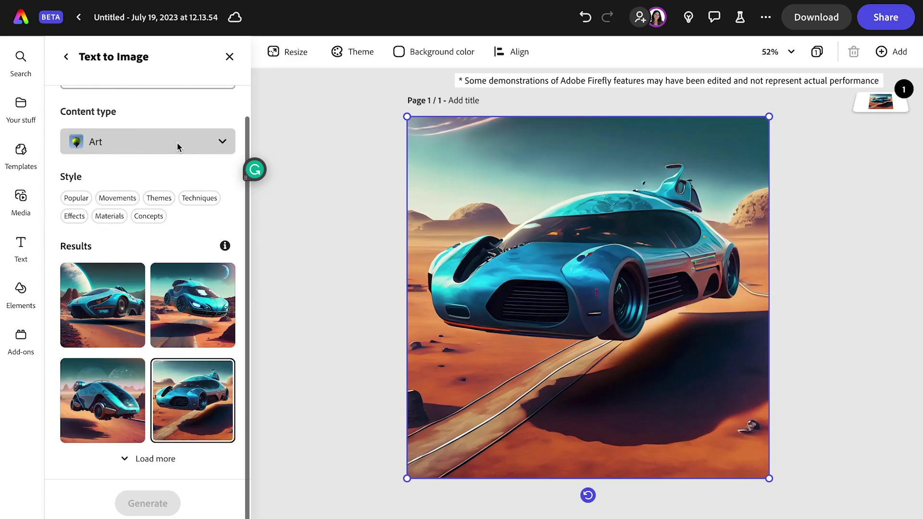
Step: Set the content type to None and generate the hovering car images again
left_click(177, 143)
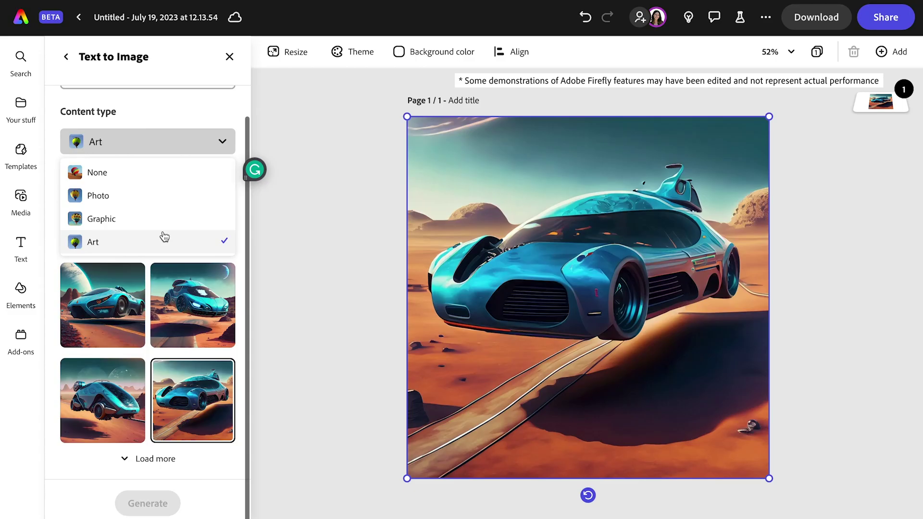
left_click(130, 173)
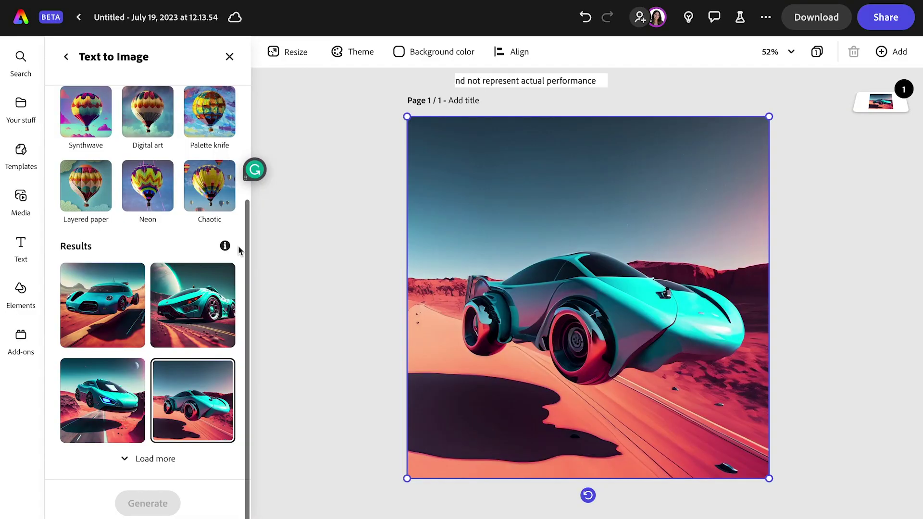
Step: Browse the style categories, select the Layered paper material style and generate the car images with it
scroll(238, 249, "up", 2)
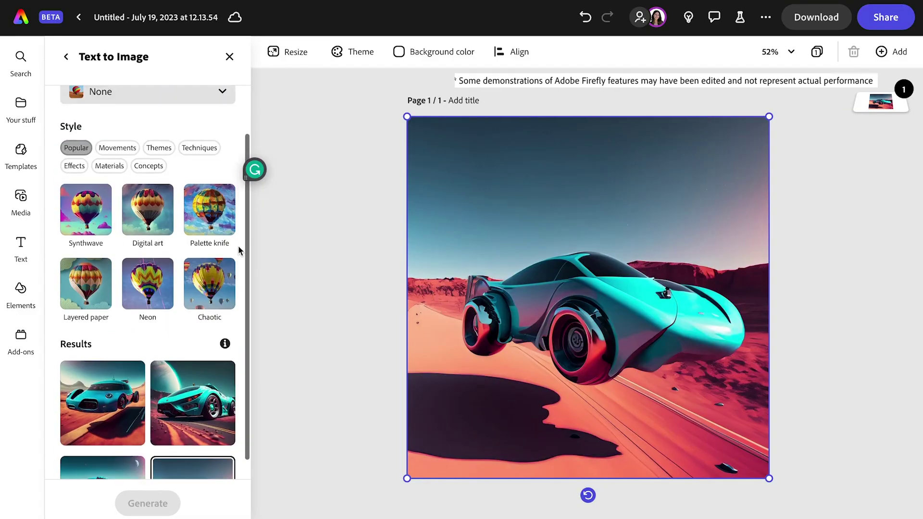
scroll(239, 247, "up", 2)
left_click(112, 202)
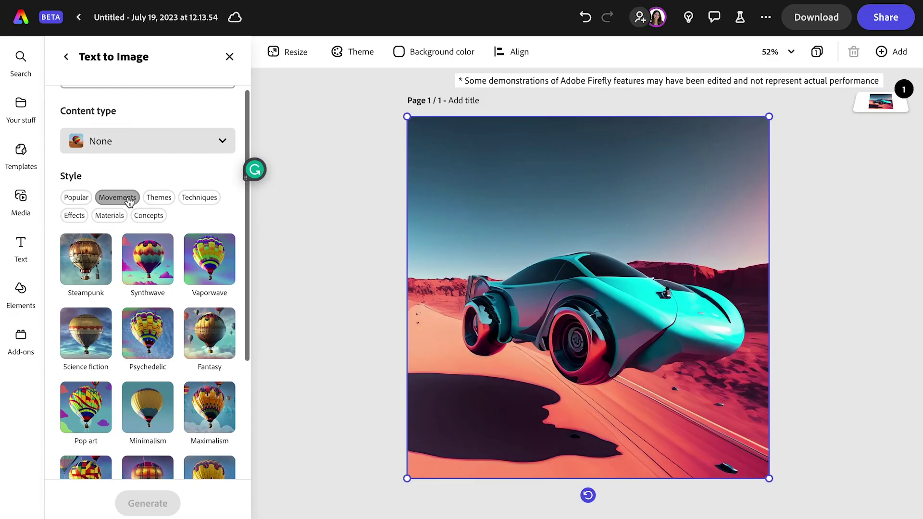
left_click(159, 201)
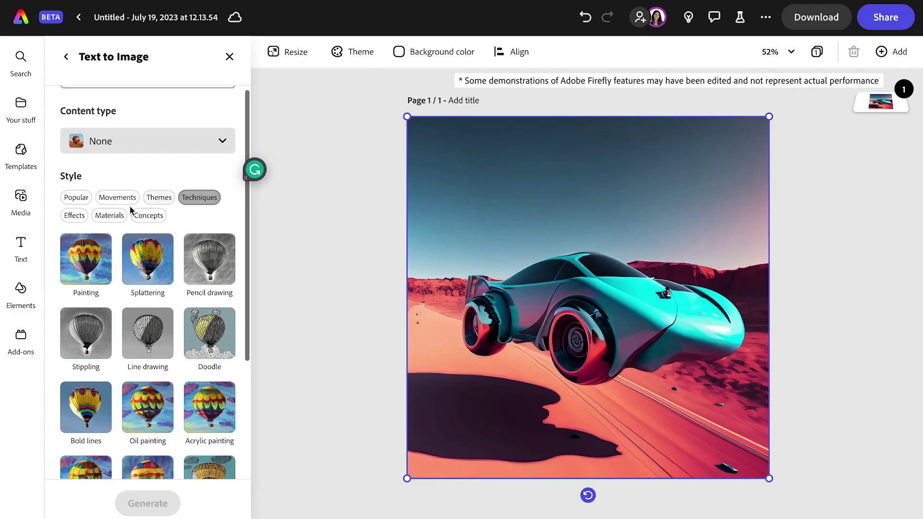
left_click(118, 217)
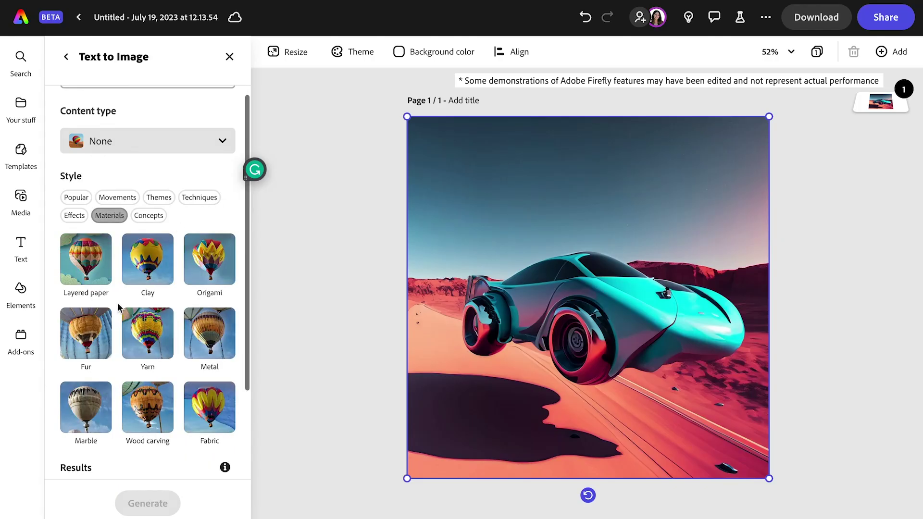
left_click(80, 267)
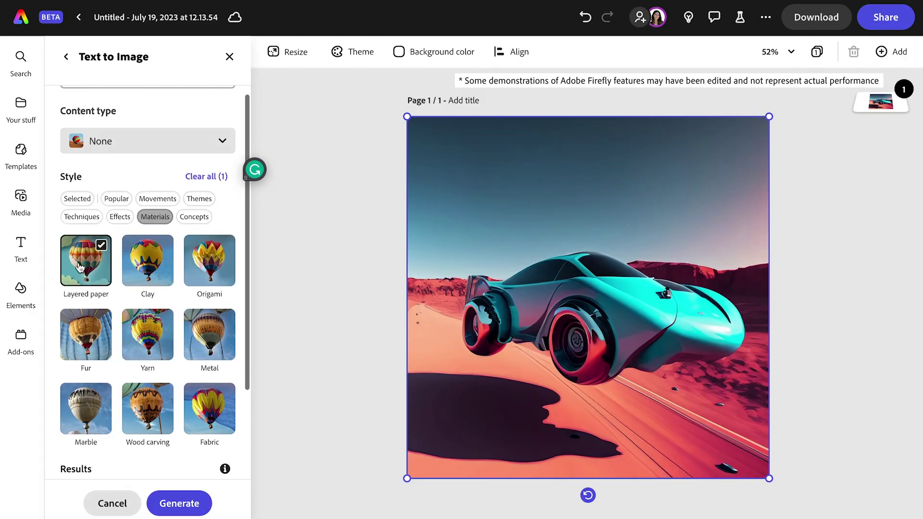
left_click(181, 499)
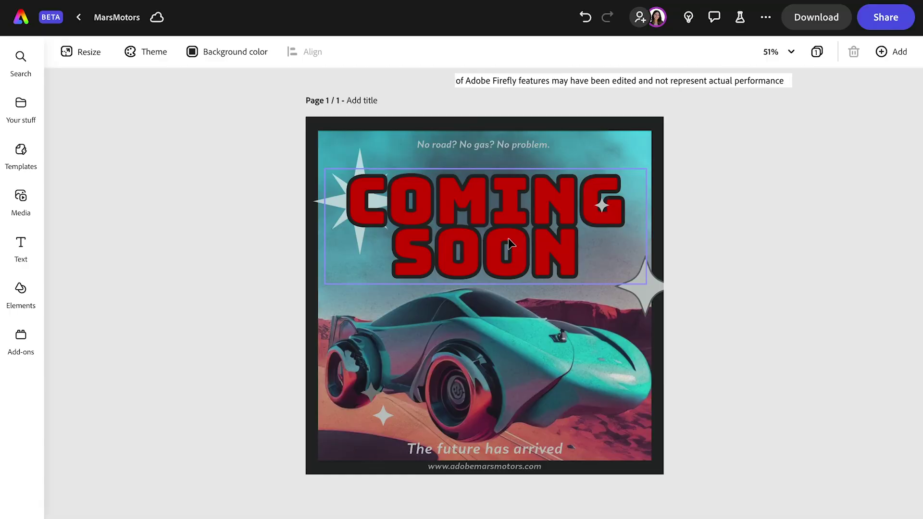
Step: Replace the "COMING SOON" heading on the MarsMotors poster with "MARS MOTORS"
left_click(508, 237)
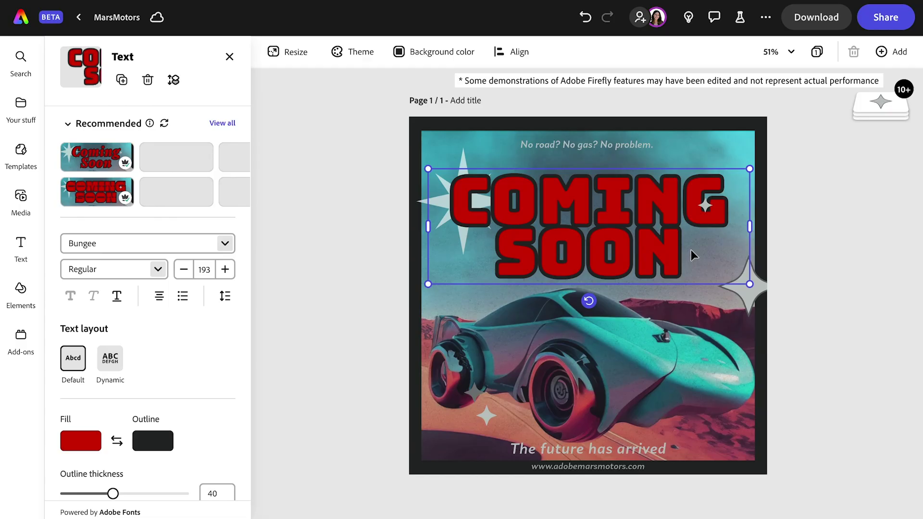
left_click_drag(690, 248, 496, 251)
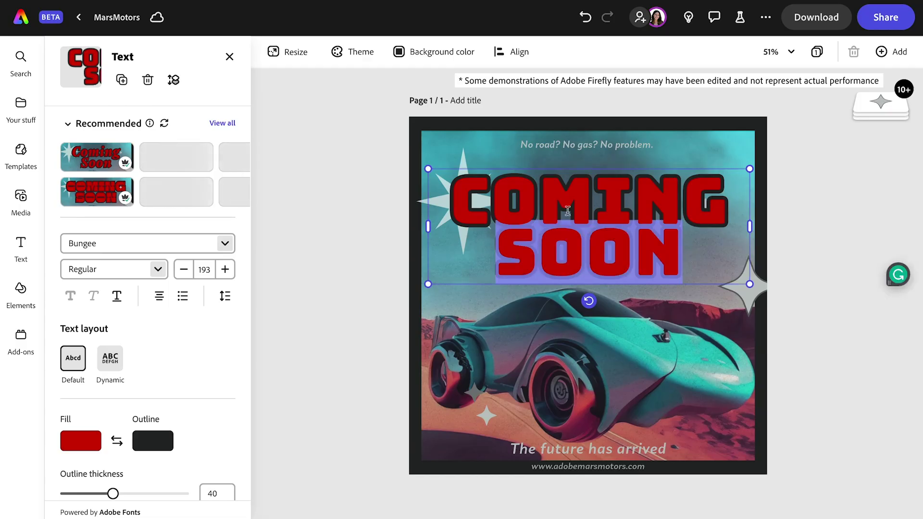
left_click(452, 198)
left_click(693, 247)
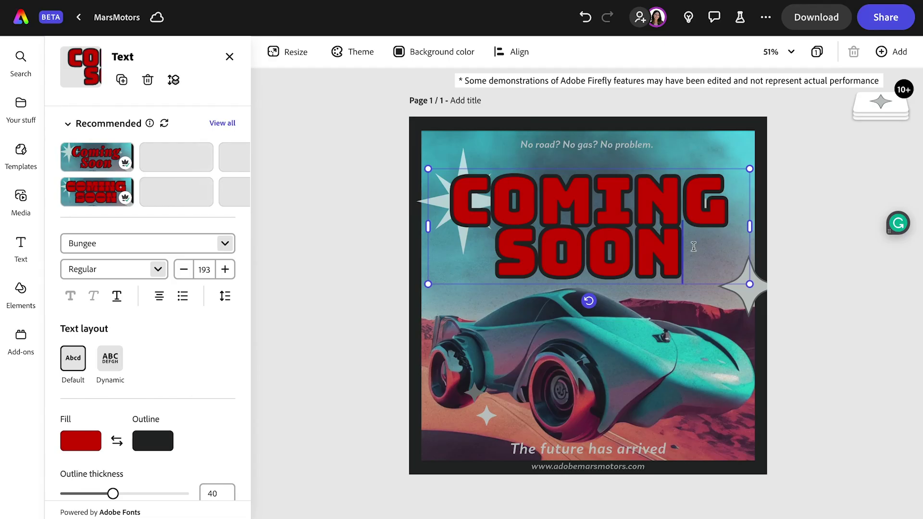
key("ctrl+a")
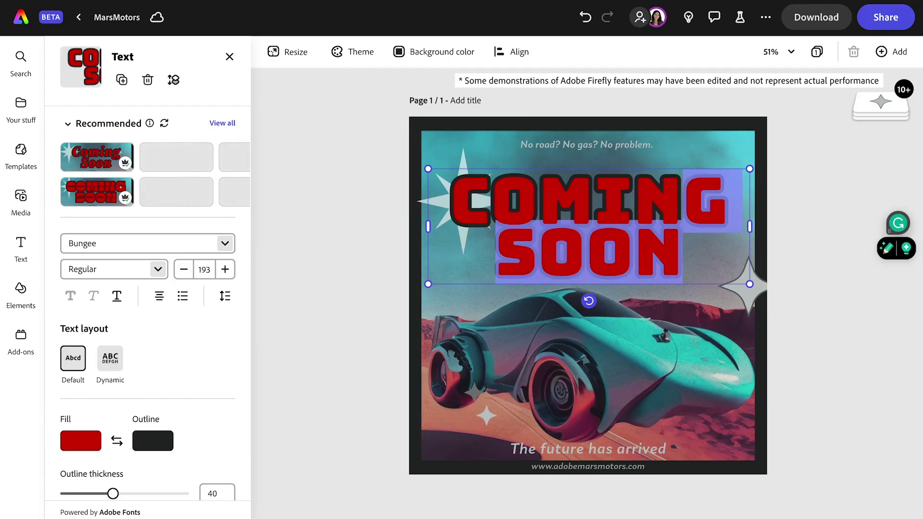
key("BackSpace")
type("MA")
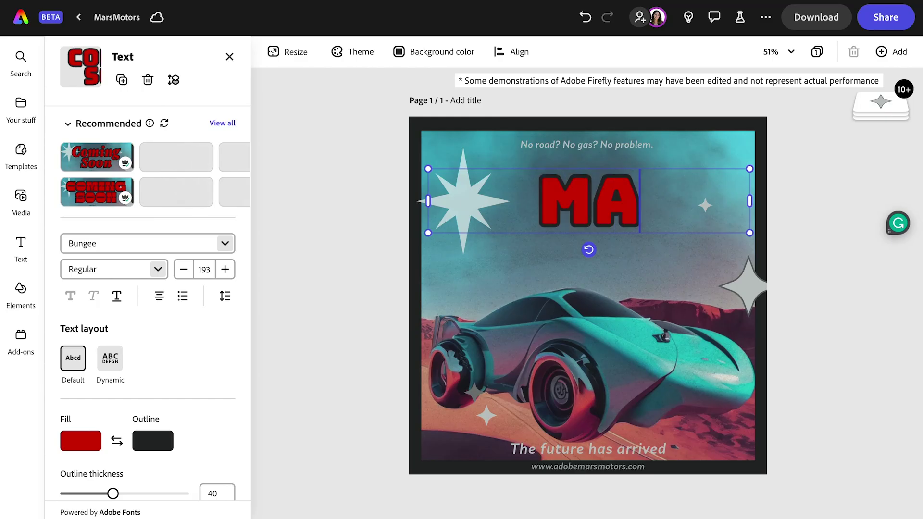
type("RS MO")
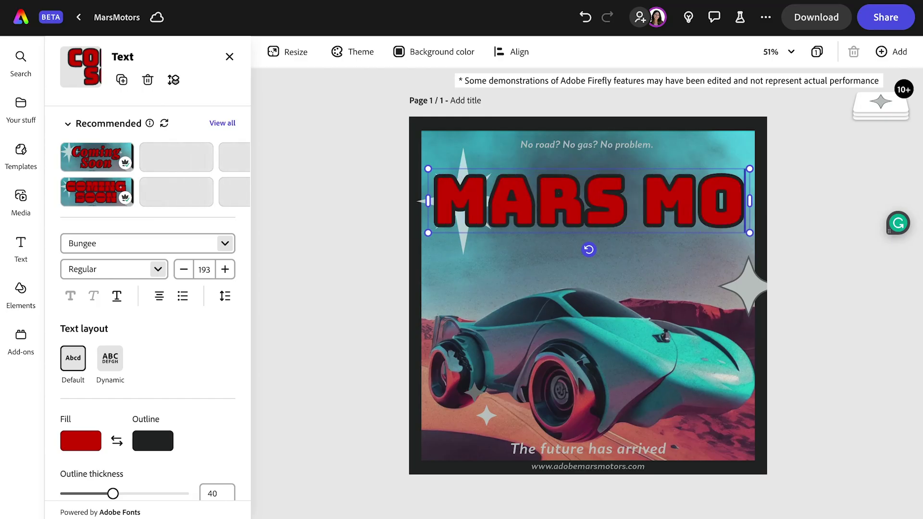
type("TORS")
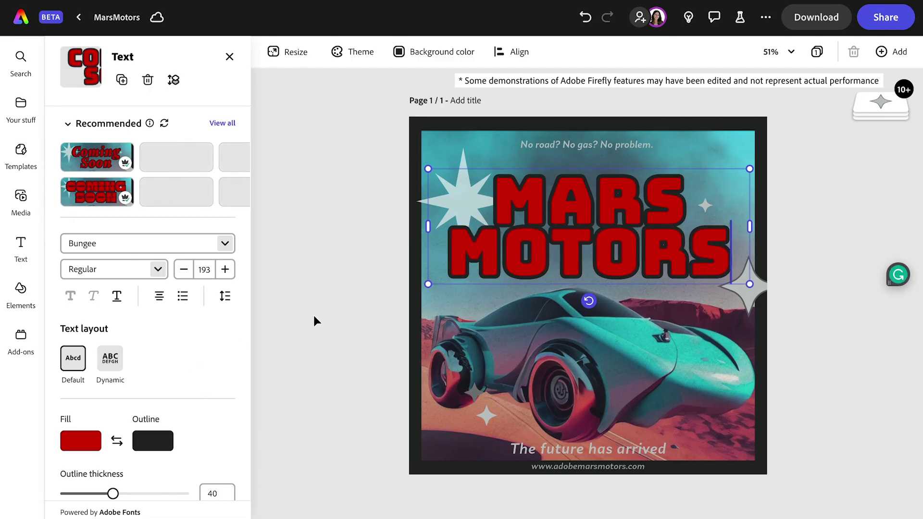
Step: Generate a "red car tires" text effect for the MARS MOTORS heading
scroll(208, 352, "down", 5)
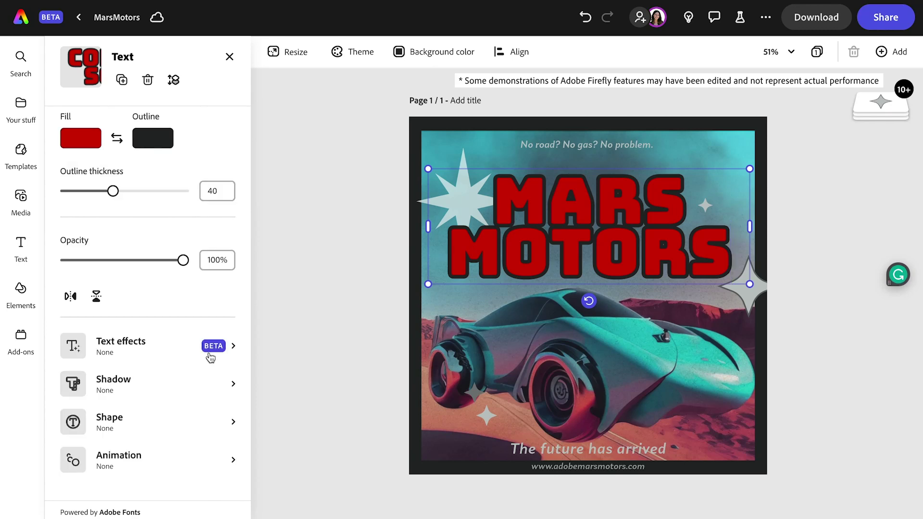
left_click(160, 354)
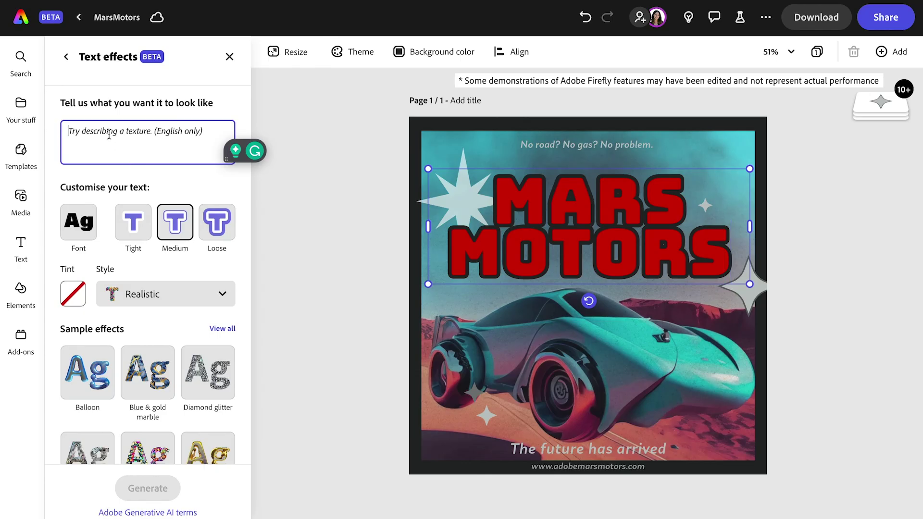
type("red car t")
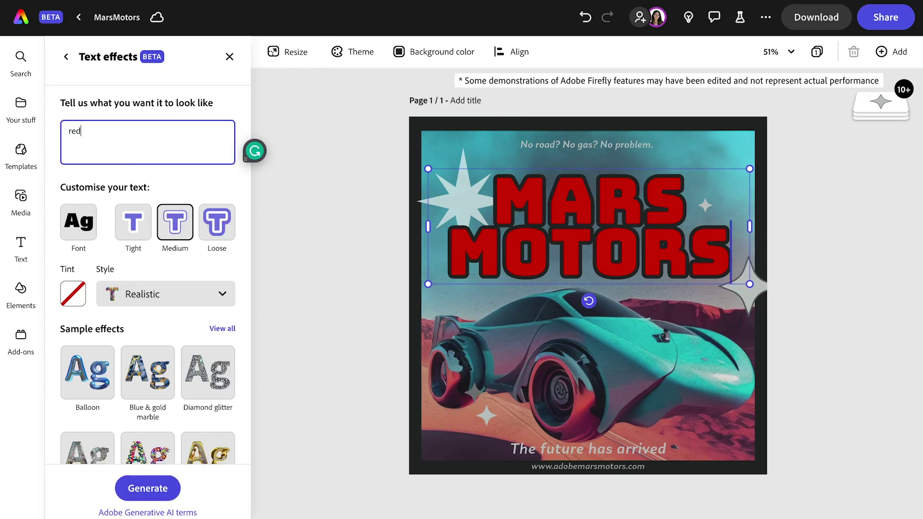
type("ires")
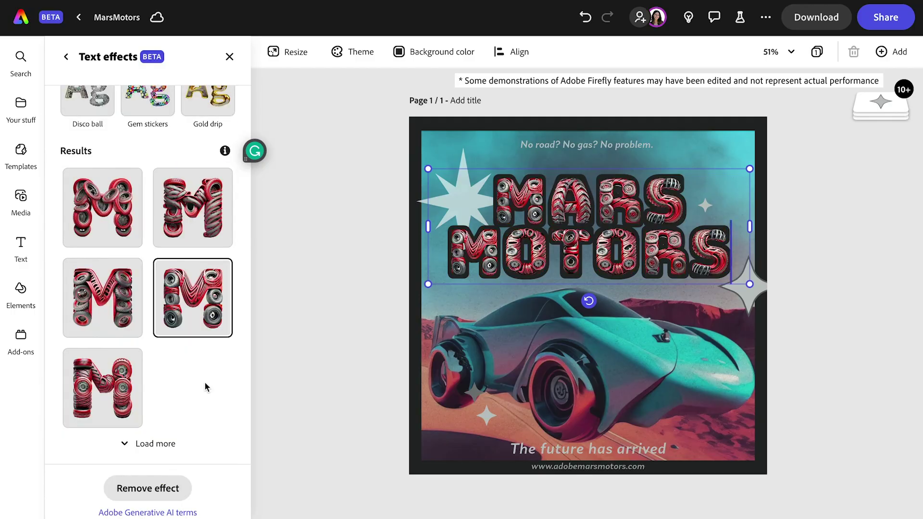
Step: Replace "car tires" with "gears and car part" in the text effect prompt, generate it and apply the third result to the heading
scroll(204, 381, "up", 10)
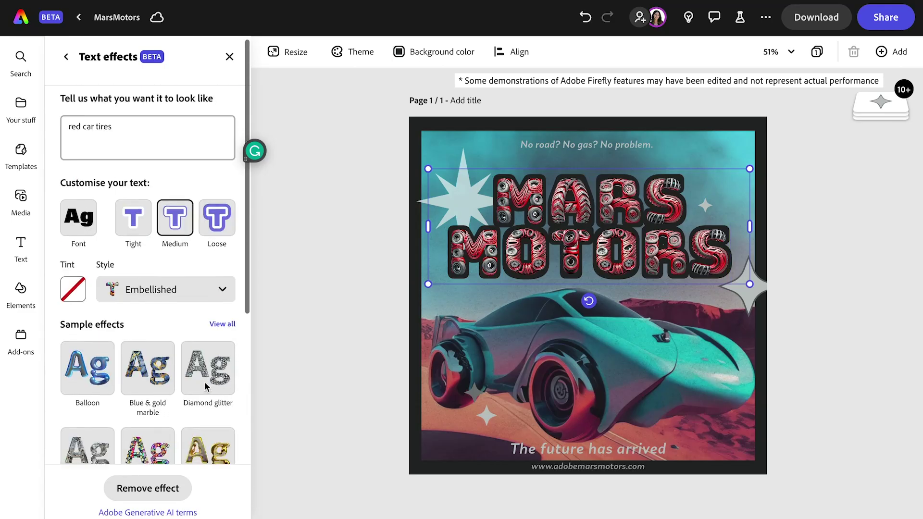
key("BackSpace")
key("BackSpace")
key("BackSpace")
key("BackSpace")
key("BackSpace")
key("BackSpace")
key("BackSpace")
key("BackSpace")
key("BackSpace")
type("gears and car part")
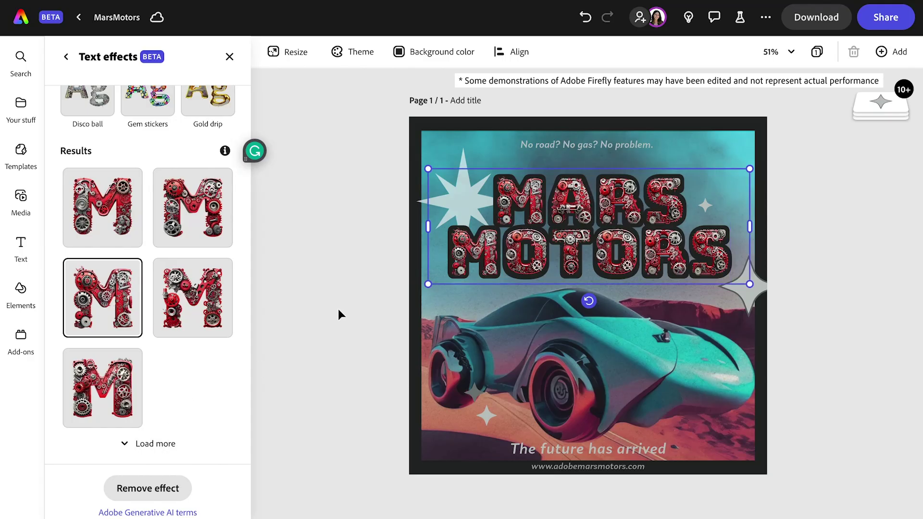
left_click(328, 263)
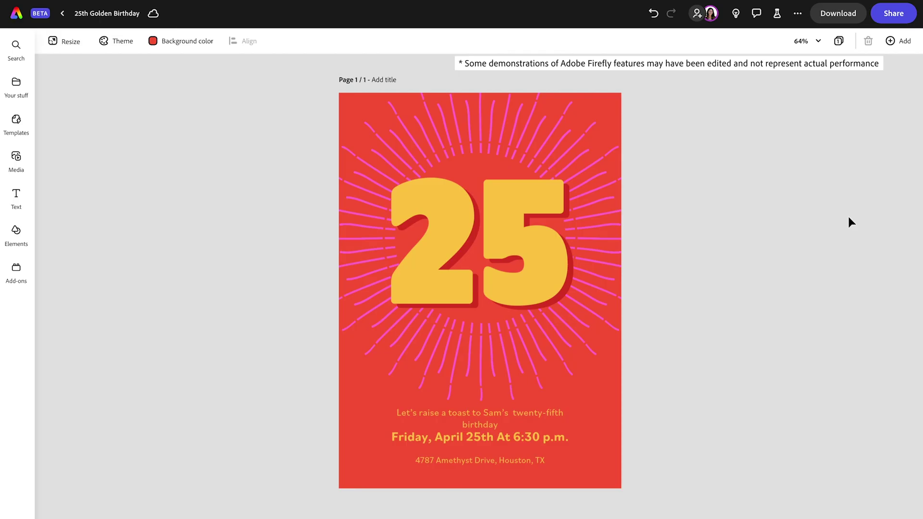
Step: Generate a "gold balloon" text effect for the large "25" on the 25th Golden Birthday invitation
left_click(526, 241)
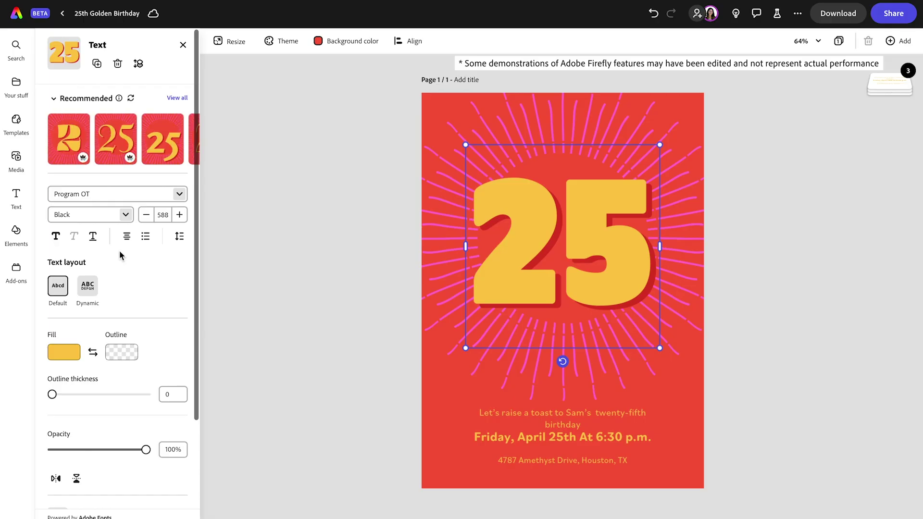
scroll(120, 254, "down", 3)
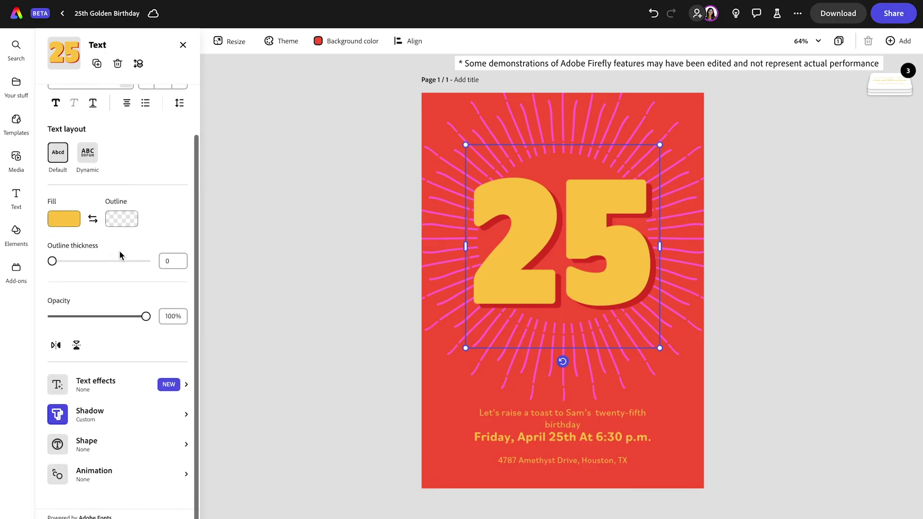
left_click(138, 393)
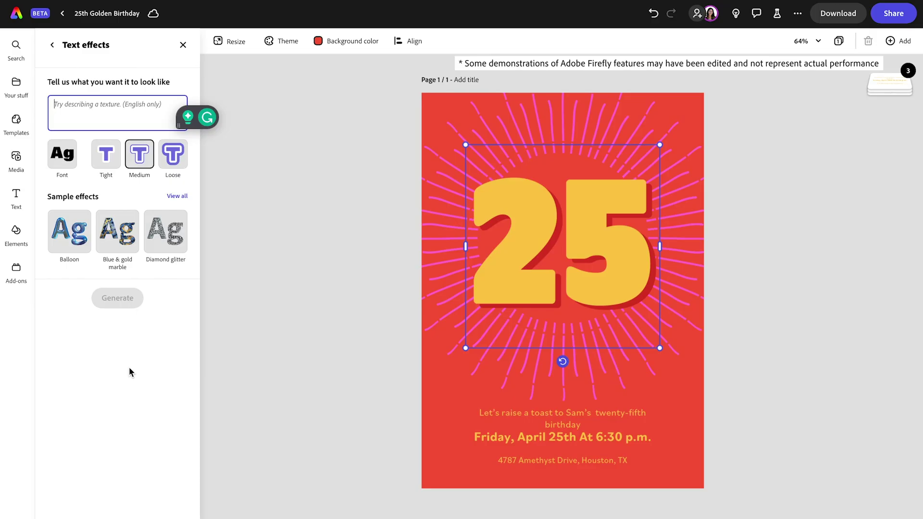
left_click(62, 103)
type("gold balloon")
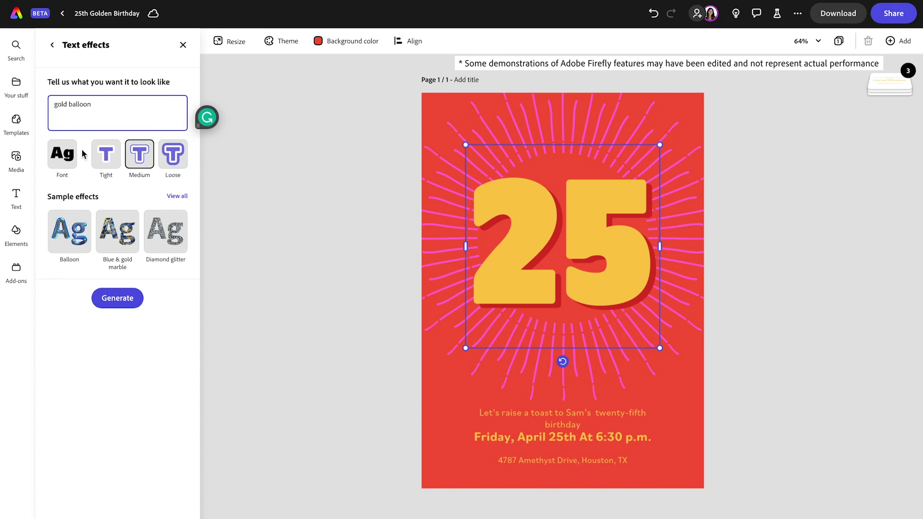
left_click(118, 297)
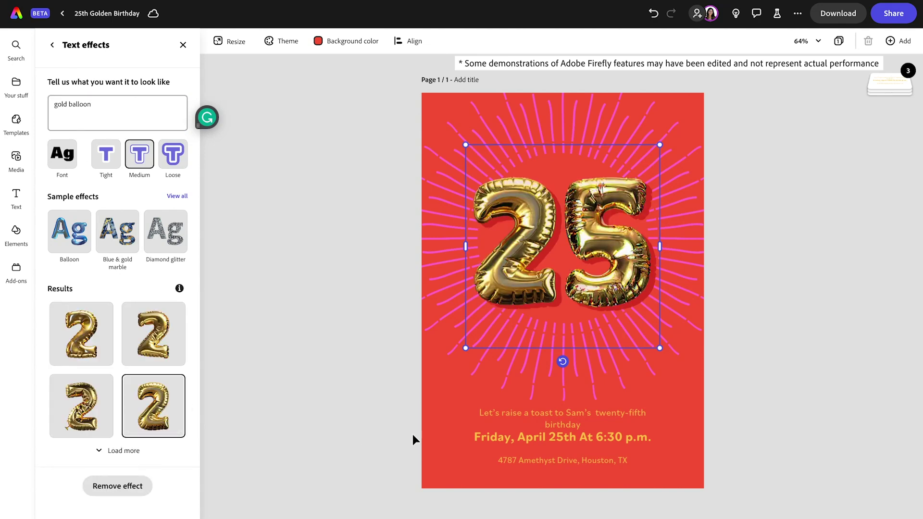
Step: Enlarge the "25" slightly and place an enlarged gold glitter image behind its lower part
left_click_drag(465, 348, 450, 369)
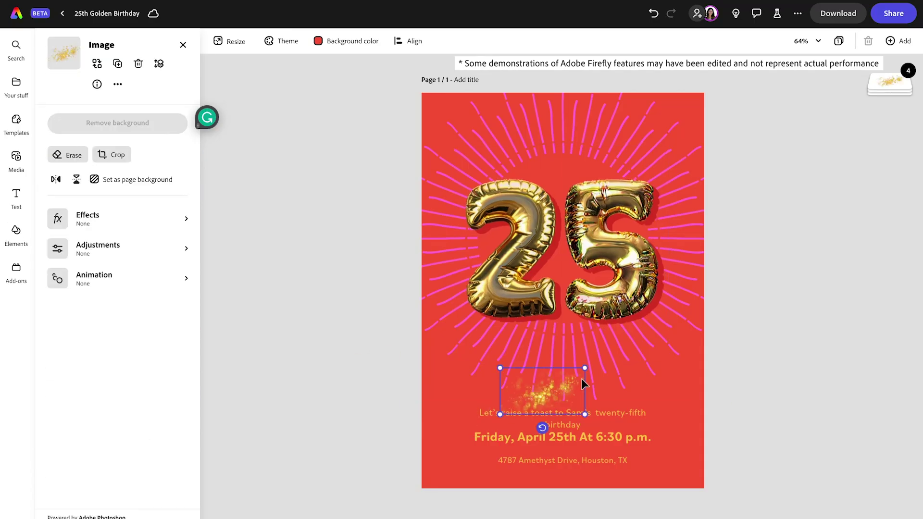
left_click_drag(581, 379, 587, 370)
left_click_drag(589, 447, 529, 408)
left_click_drag(634, 442, 679, 449)
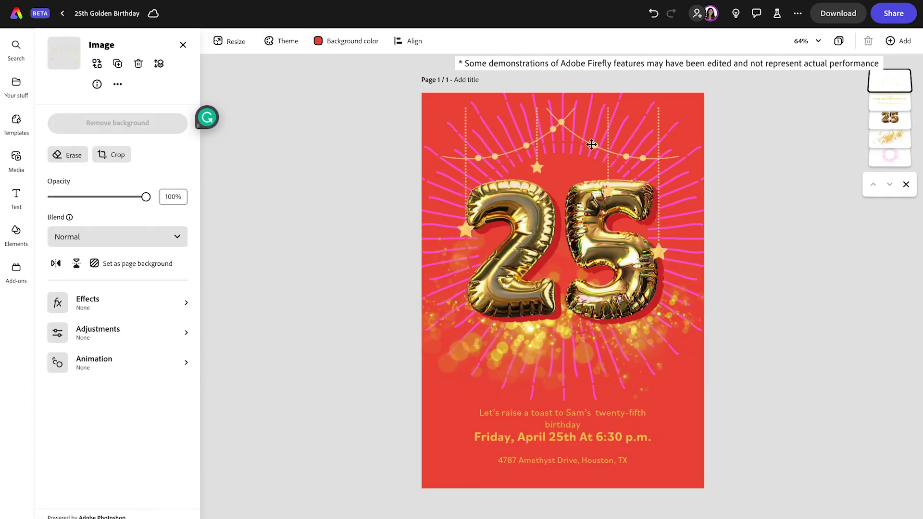
Step: Move the hanging star garland to the page's upper edge and shift the invitation text group slightly upward
left_click_drag(591, 144, 563, 101)
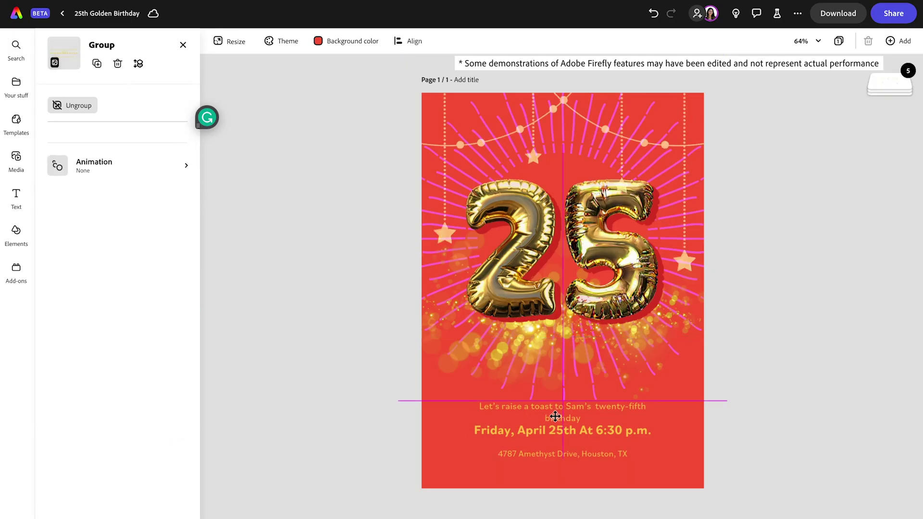
left_click_drag(555, 417, 555, 419)
left_click(728, 293)
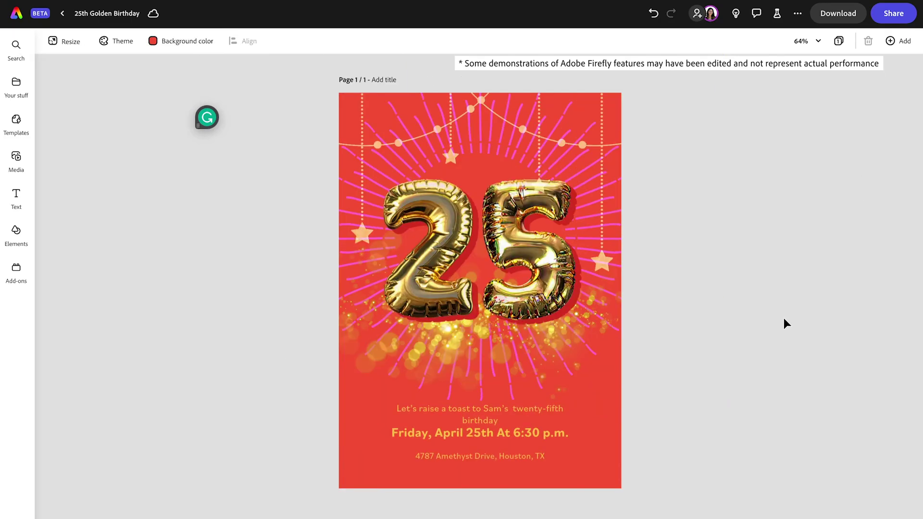